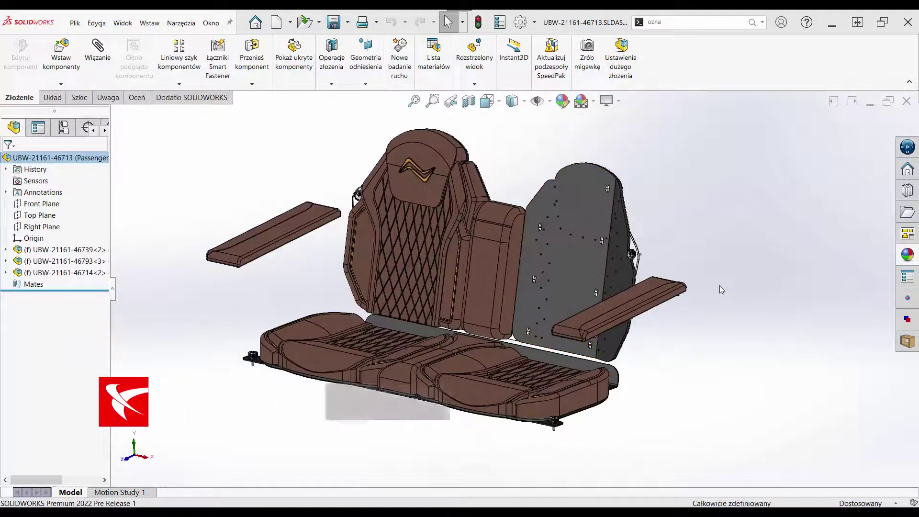
# Orbit and fit the passenger seat assembly to an angled side view
pyautogui.click(619, 103)
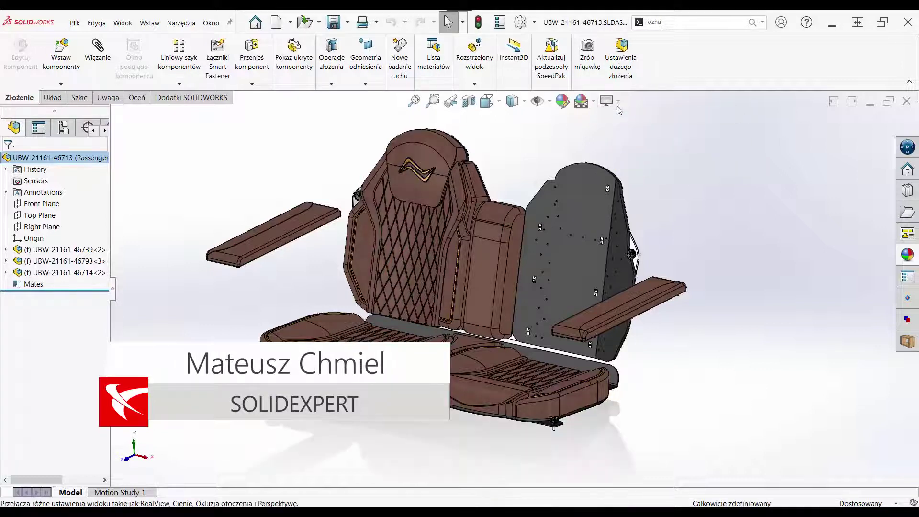
pyautogui.click(618, 101)
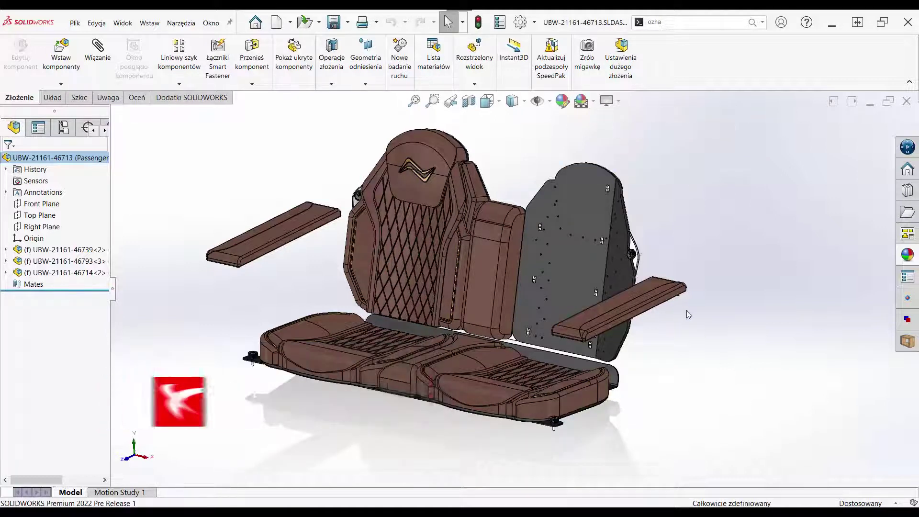
pyautogui.moveTo(676, 307)
pyautogui.mouseDown(button='middle')
pyautogui.moveTo(590, 290)
pyautogui.moveTo(800, 317)
pyautogui.moveTo(623, 303)
pyautogui.mouseUp(button='middle')
pyautogui.scroll(-5, 622, 303)
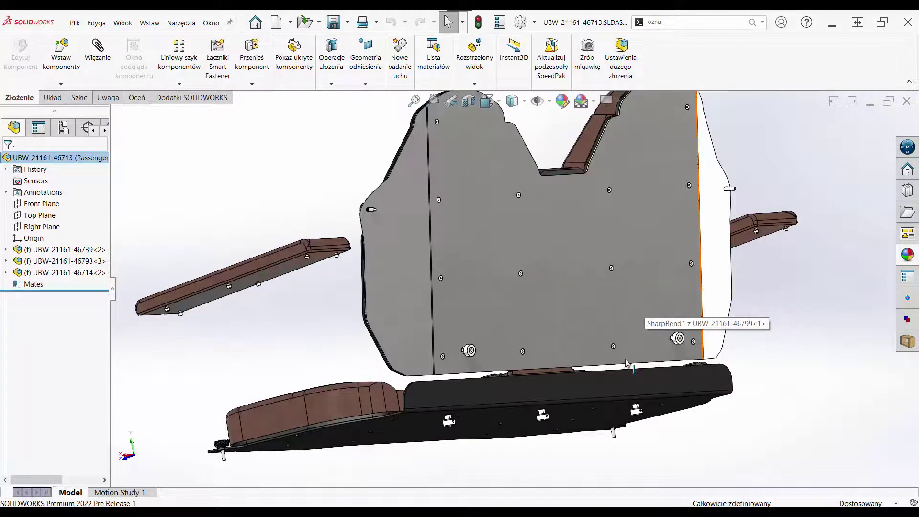
pyautogui.moveTo(625, 360)
pyautogui.mouseDown(button='middle')
pyautogui.moveTo(636, 336)
pyautogui.moveTo(797, 329)
pyautogui.mouseUp(button='middle')
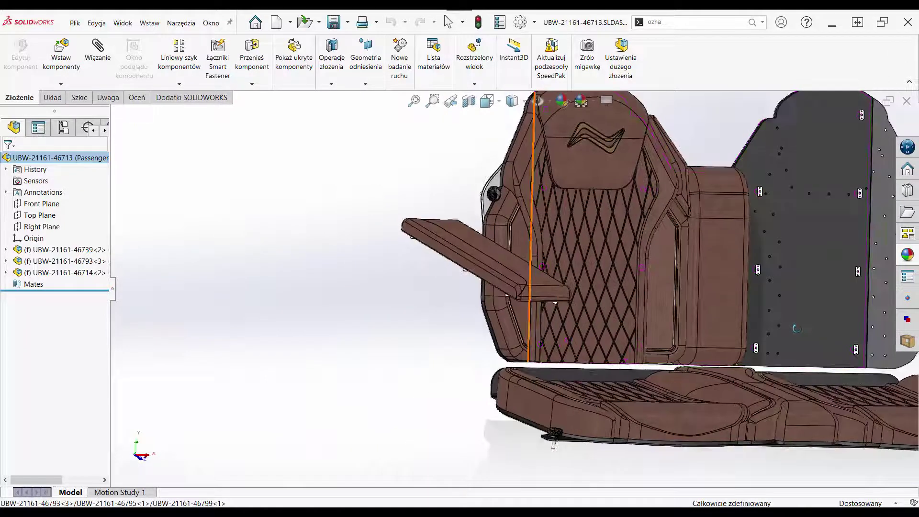
pyautogui.press('f')
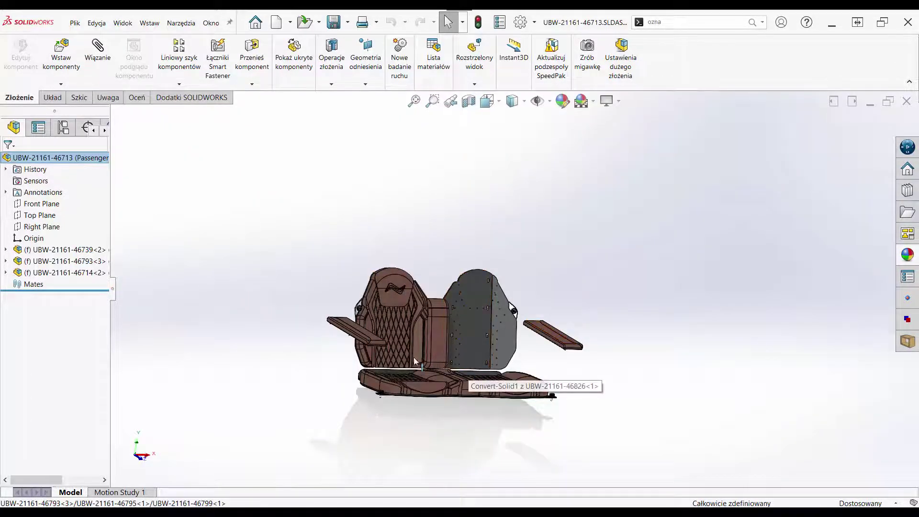
pyautogui.scroll(-5, 416, 362)
pyautogui.moveTo(668, 357); pyautogui.dragTo(592, 341, button='middle')
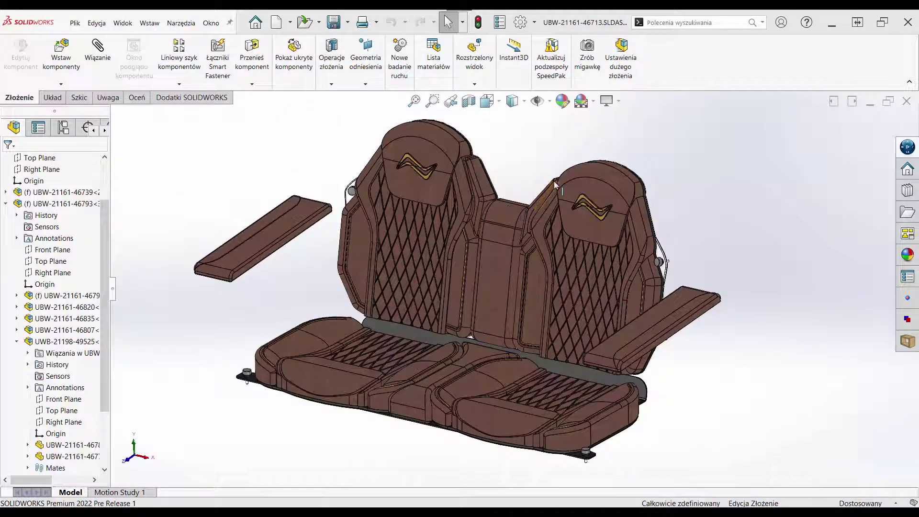
# Zoom to the side knob and open it as a separate part
pyautogui.click(433, 100)
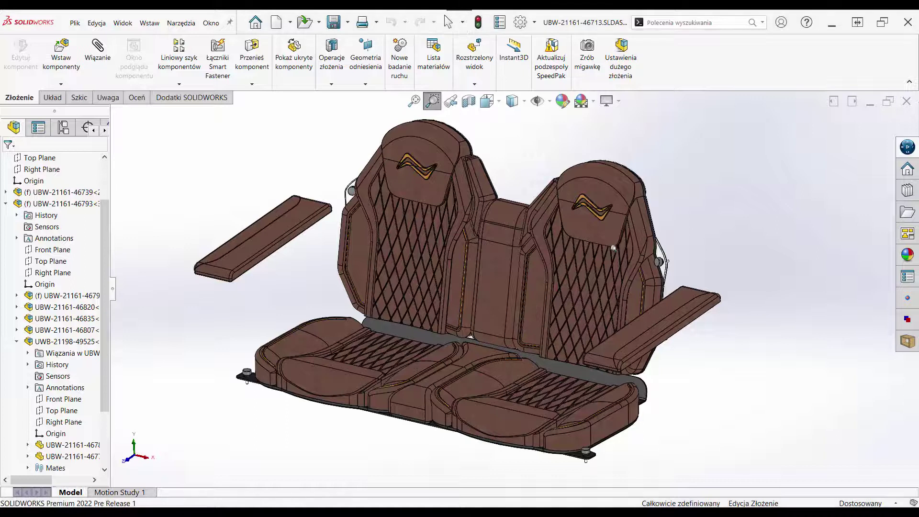
pyautogui.moveTo(688, 282); pyautogui.dragTo(688, 282)
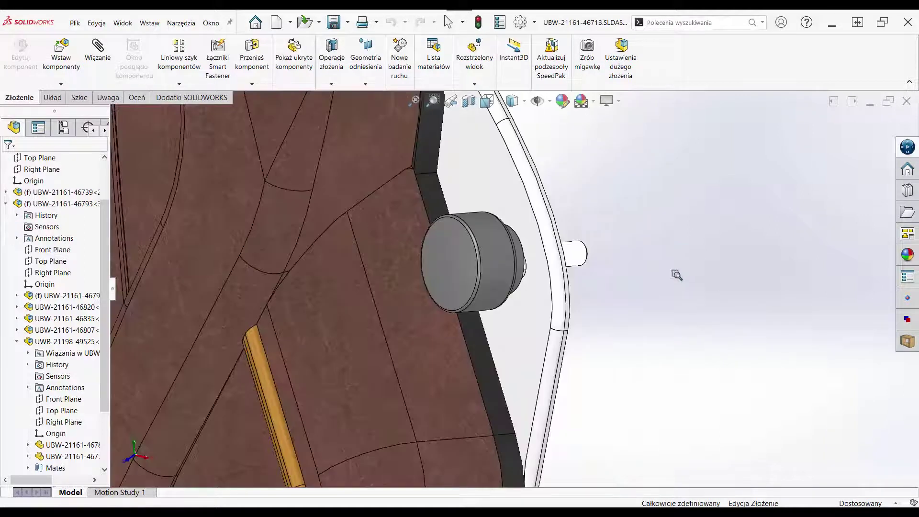
pyautogui.click(490, 249)
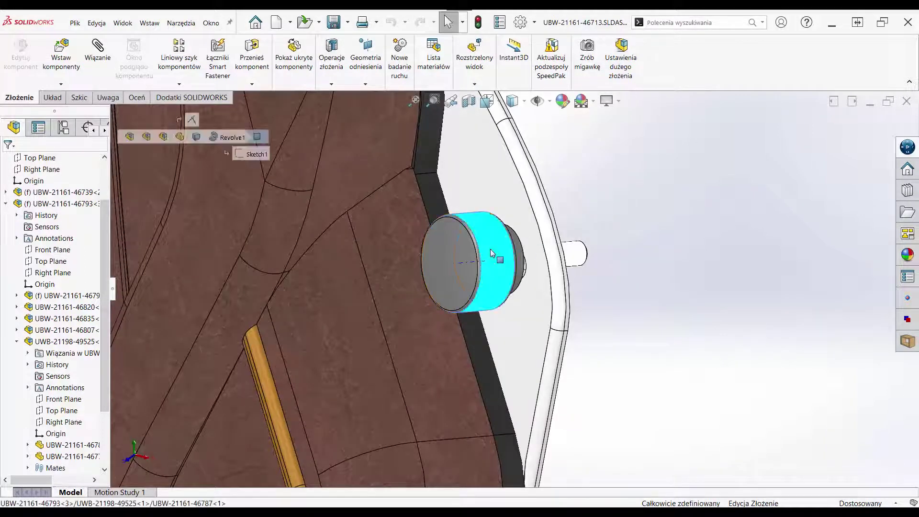
pyautogui.click(518, 193)
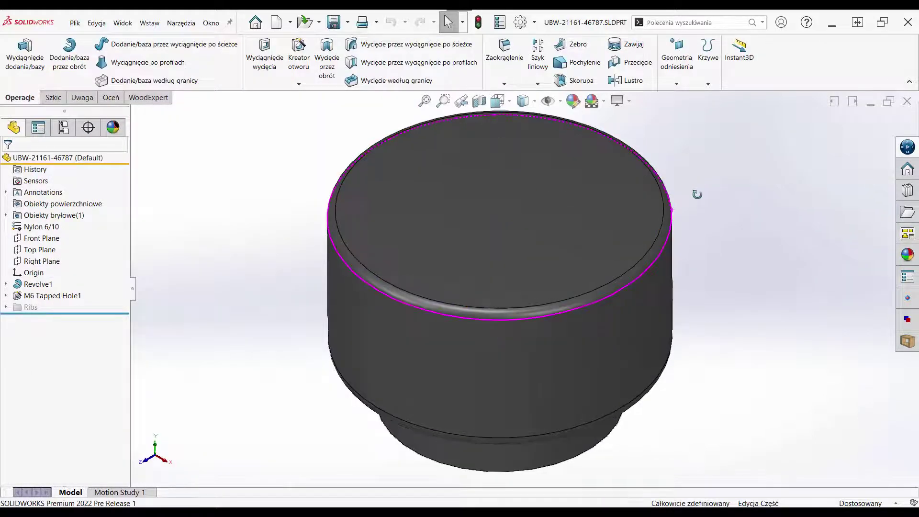
# Apply the Wypukłość radełkowana 10 knurled appearance to the knob's larger cylindrical face only
pyautogui.moveTo(697, 194); pyautogui.dragTo(632, 259, button='middle')
pyautogui.scroll(3, 670, 259)
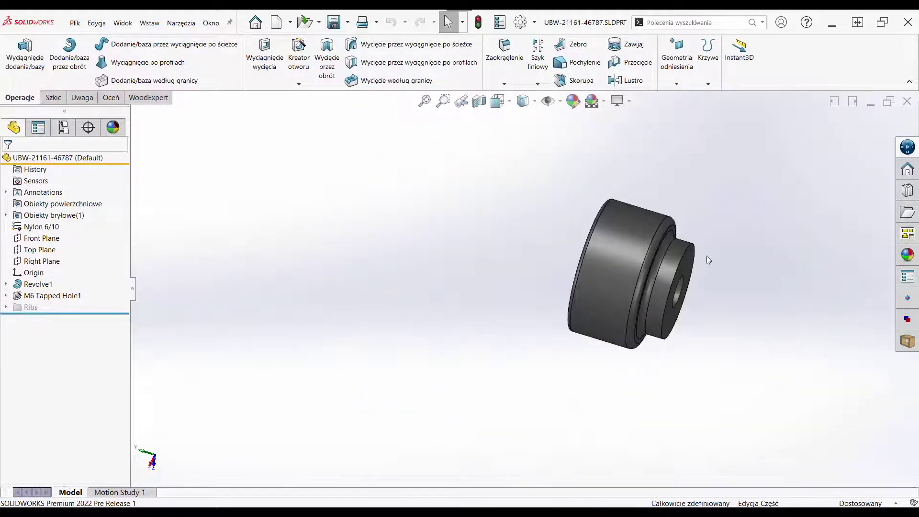
pyautogui.click(907, 255)
pyautogui.moveTo(751, 380); pyautogui.dragTo(443, 299)
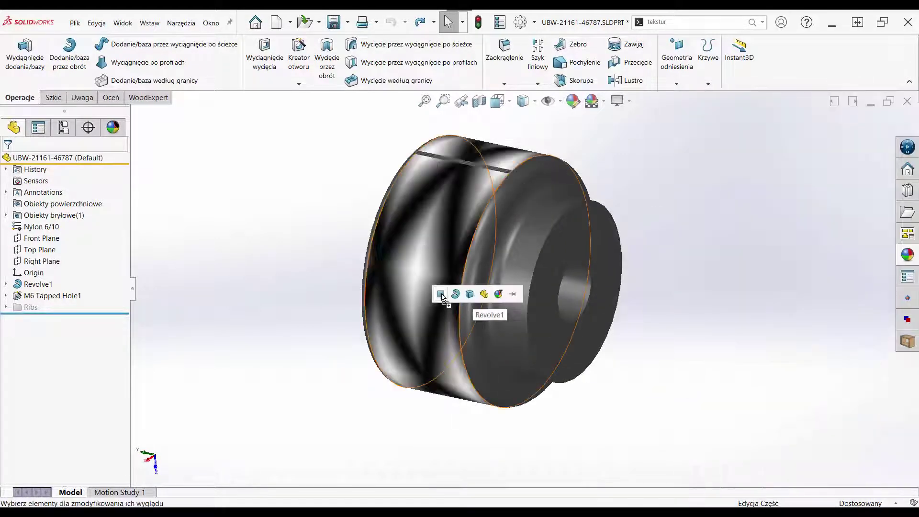
pyautogui.click(441, 295)
# Rescale the knurled appearance's mapping into a fine diamond pattern
pyautogui.click(112, 128)
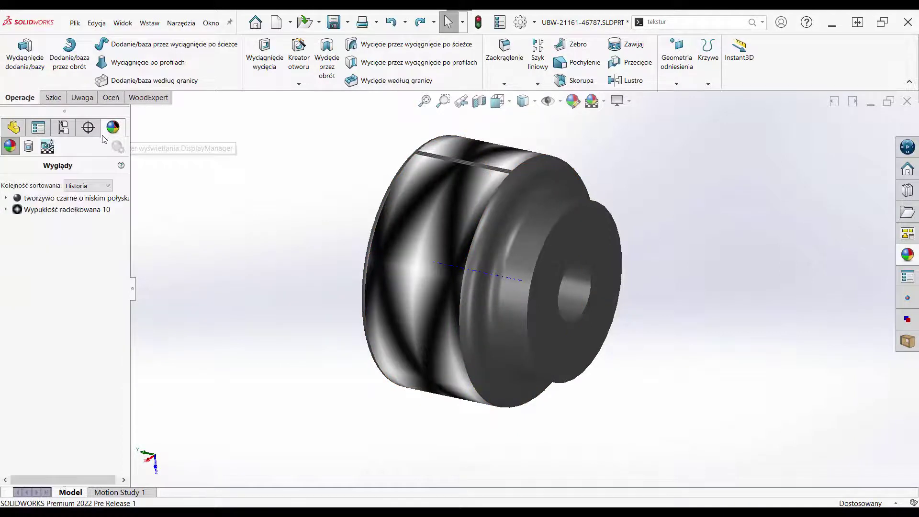
pyautogui.click(5, 209)
pyautogui.click(57, 209)
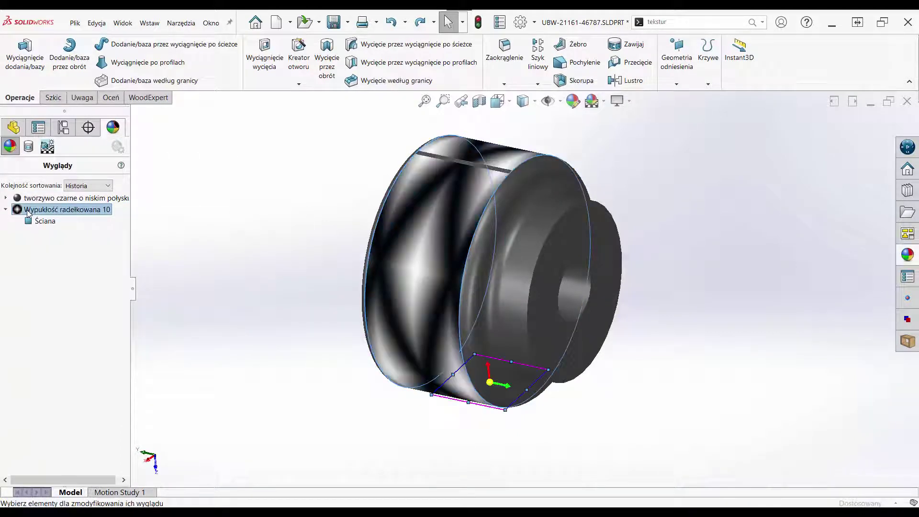
pyautogui.doubleClick(70, 222)
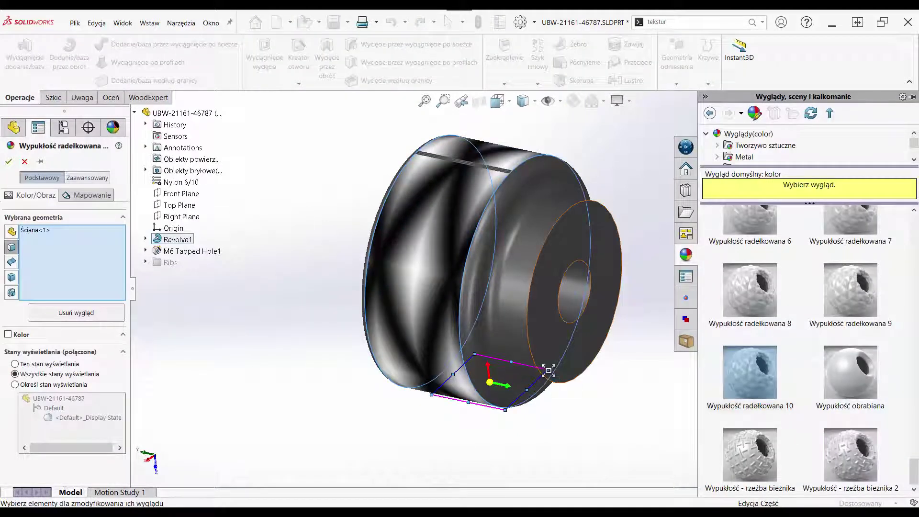
pyautogui.moveTo(501, 379); pyautogui.dragTo(509, 379)
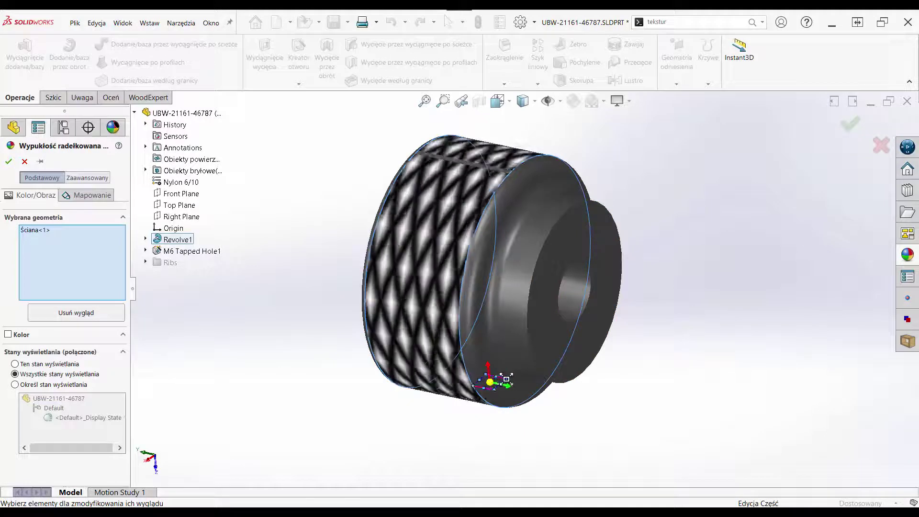
pyautogui.click(6, 164)
pyautogui.write('te')
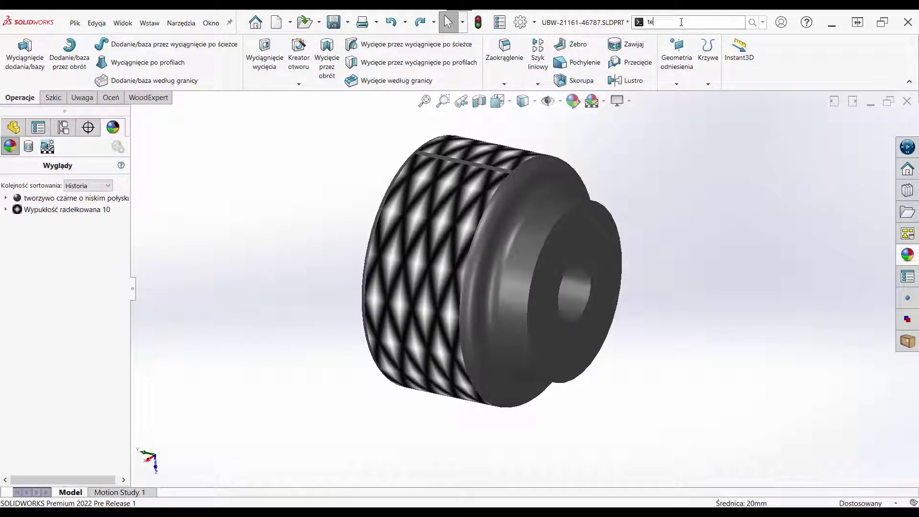
# Convert the knurl into a raised 3D texture with ~90% smoothing and 2.06 mm offset
pyautogui.write('kst')
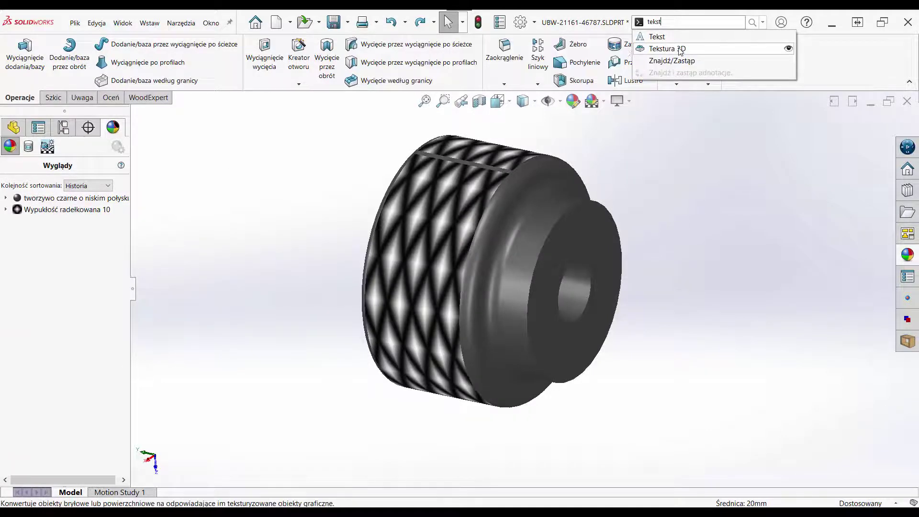
pyautogui.click(667, 48)
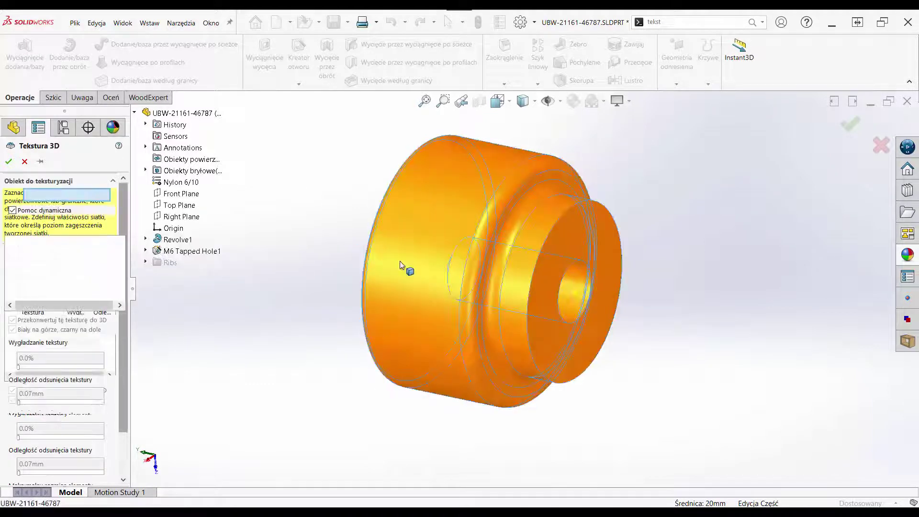
pyautogui.click(401, 261)
pyautogui.click(12, 253)
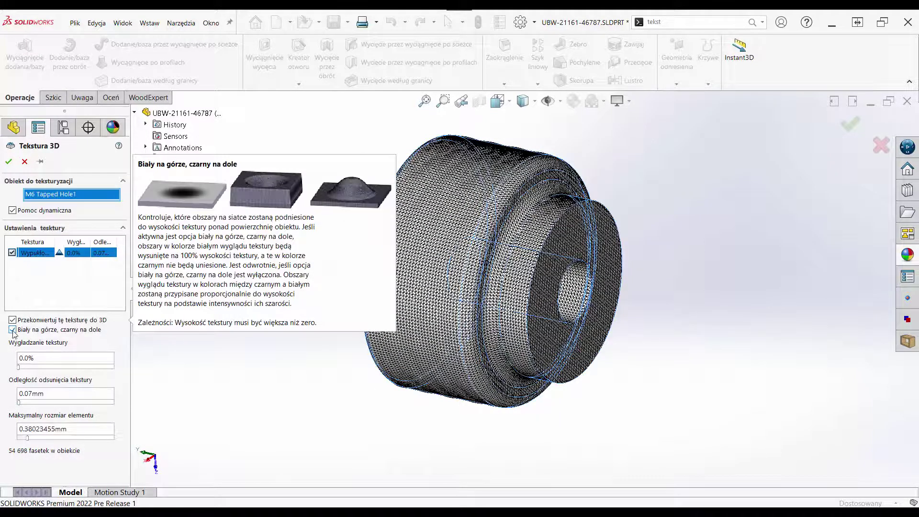
pyautogui.moveTo(18, 367); pyautogui.dragTo(70, 367)
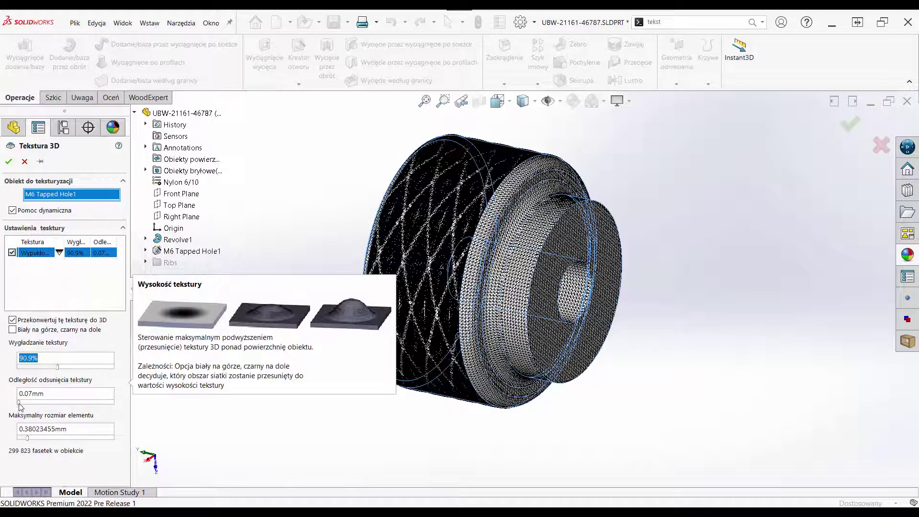
pyautogui.moveTo(20, 403); pyautogui.dragTo(37, 402)
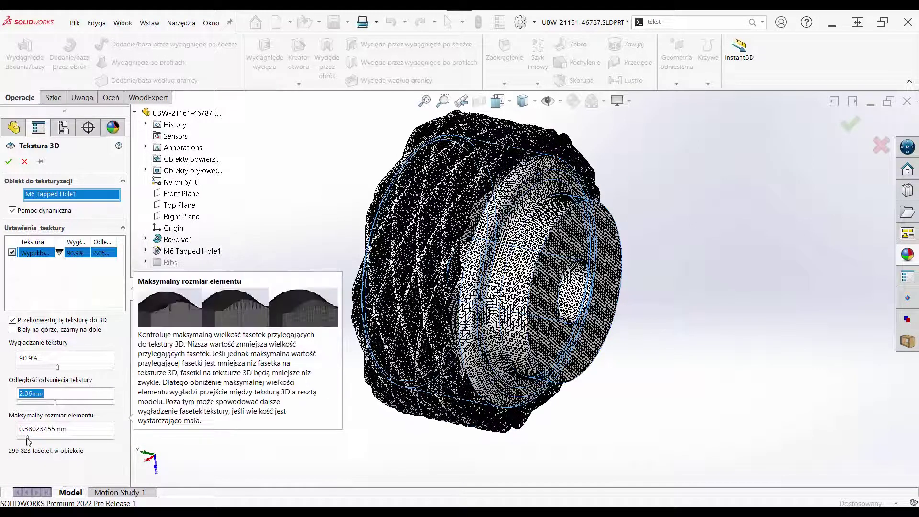
pyautogui.moveTo(28, 437); pyautogui.dragTo(22, 438)
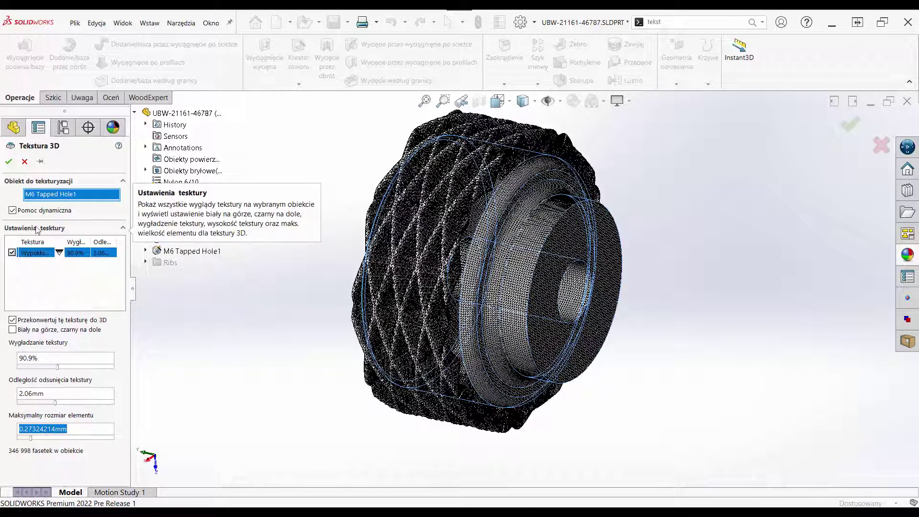
pyautogui.click(9, 159)
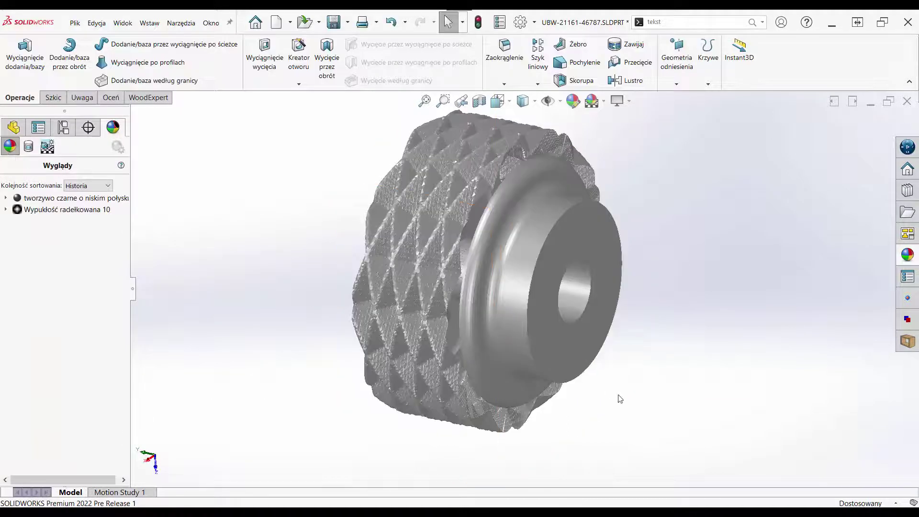
# Back in the seat assembly, zoom to its right side and select the rod
pyautogui.moveTo(620, 399)
pyautogui.mouseDown(button='middle')
pyautogui.moveTo(580, 364)
pyautogui.moveTo(597, 180)
pyautogui.mouseUp(button='middle')
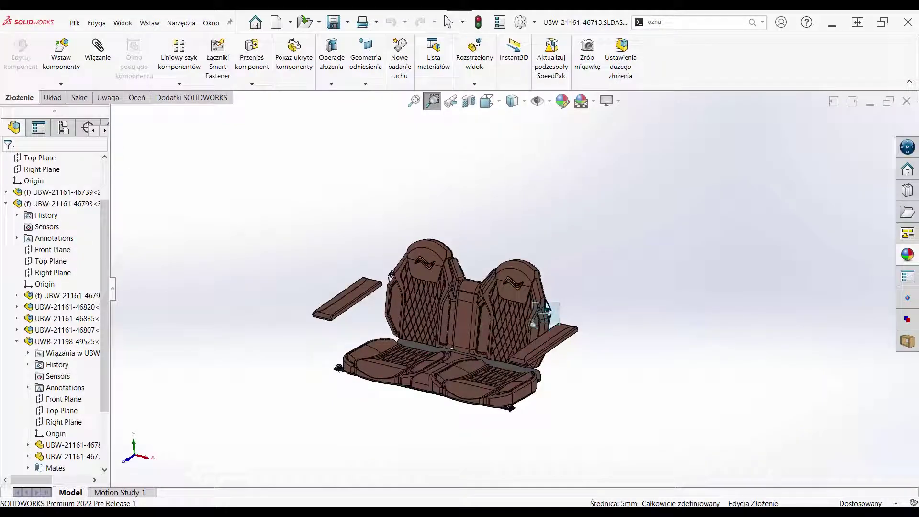
pyautogui.moveTo(533, 326); pyautogui.dragTo(535, 324)
pyautogui.click(614, 242)
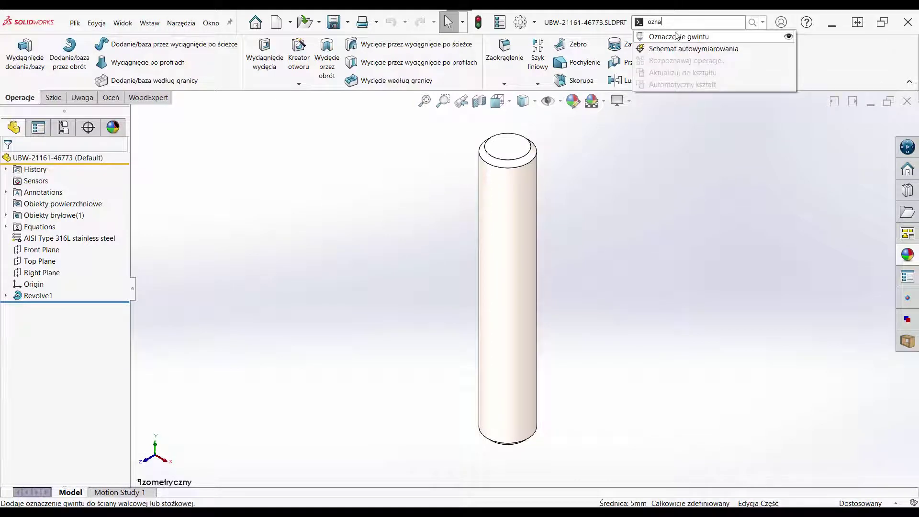
# Add an M5 cosmetic thread starting from the rod's top circular edge
pyautogui.click(677, 38)
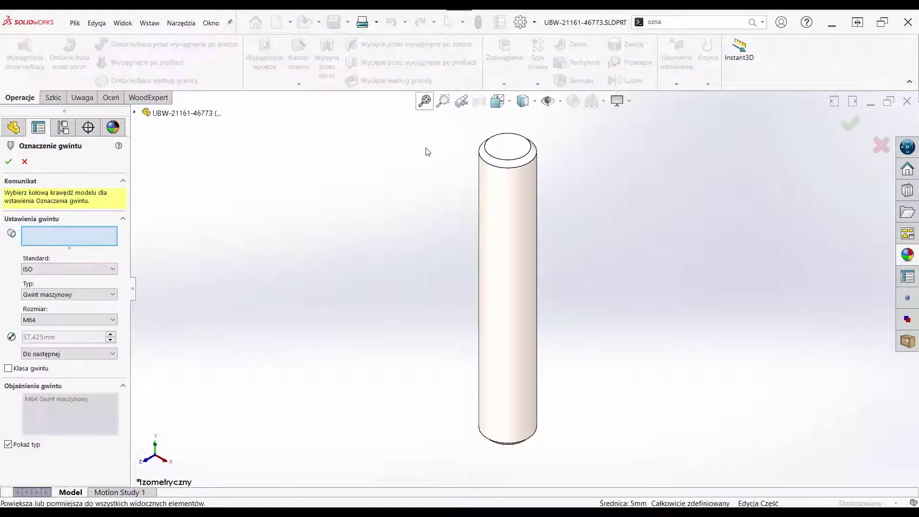
pyautogui.click(520, 169)
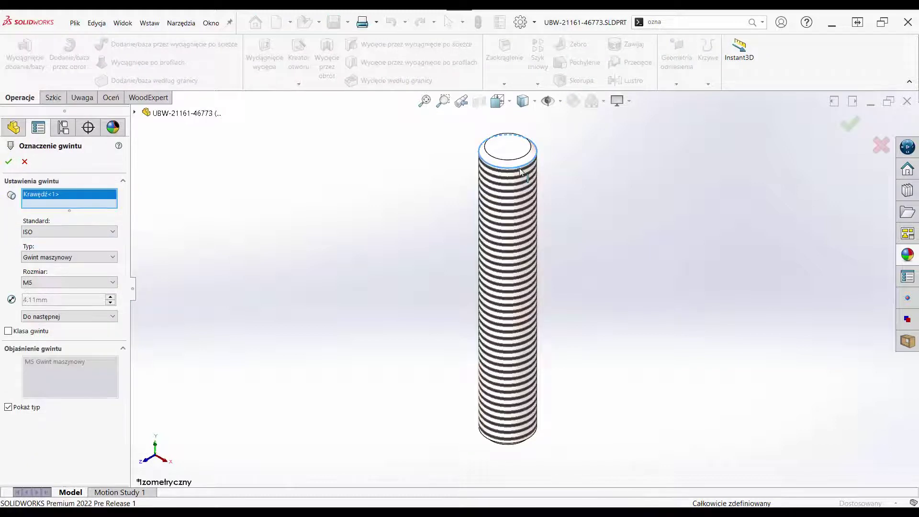
pyautogui.click(9, 162)
pyautogui.moveTo(598, 197); pyautogui.dragTo(443, 287, button='middle')
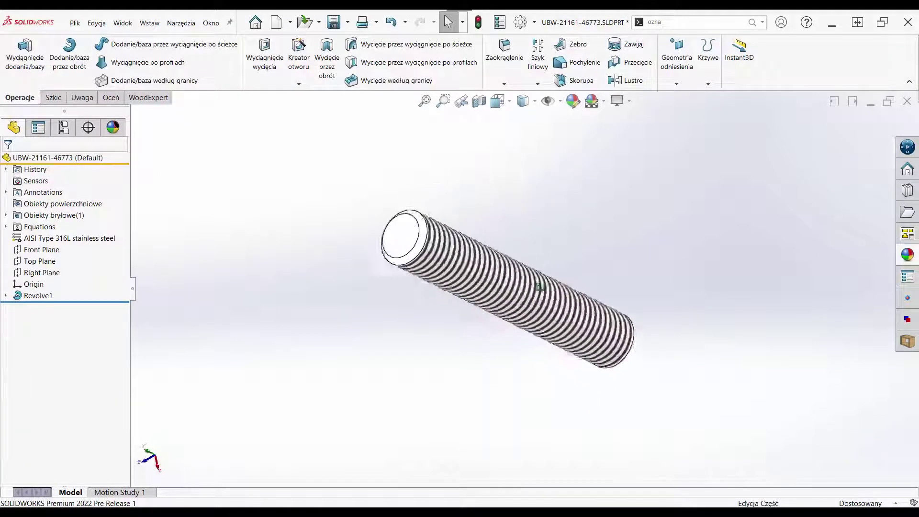
# Turn on RealView rendering, then close the rod part and save its changes
pyautogui.click(617, 101)
pyautogui.click(627, 117)
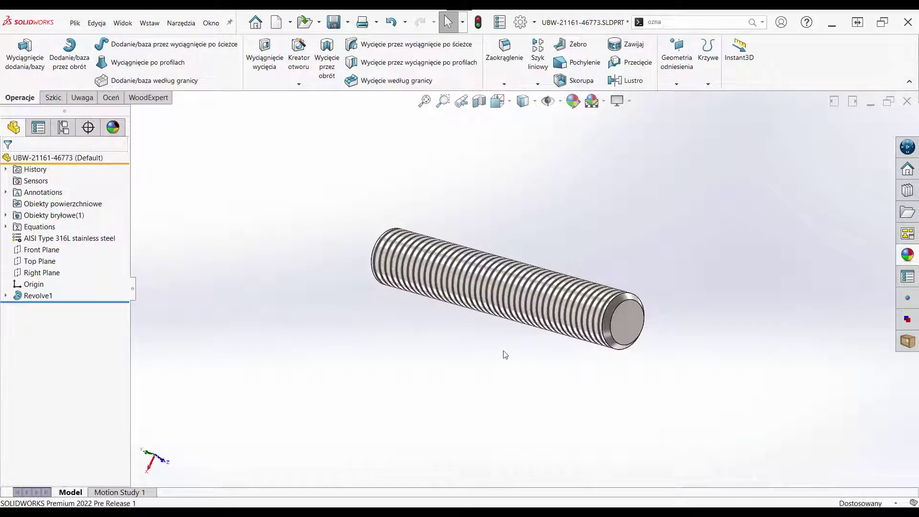
pyautogui.moveTo(505, 355)
pyautogui.mouseDown(button='middle')
pyautogui.moveTo(501, 345)
pyautogui.moveTo(556, 353)
pyautogui.moveTo(581, 375)
pyautogui.moveTo(557, 349)
pyautogui.moveTo(505, 340)
pyautogui.mouseUp(button='middle')
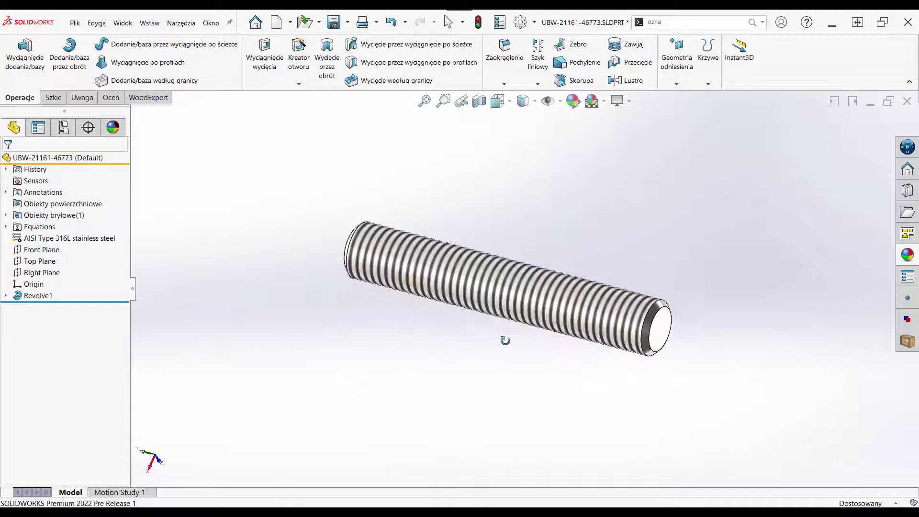
pyautogui.click(905, 104)
pyautogui.click(450, 266)
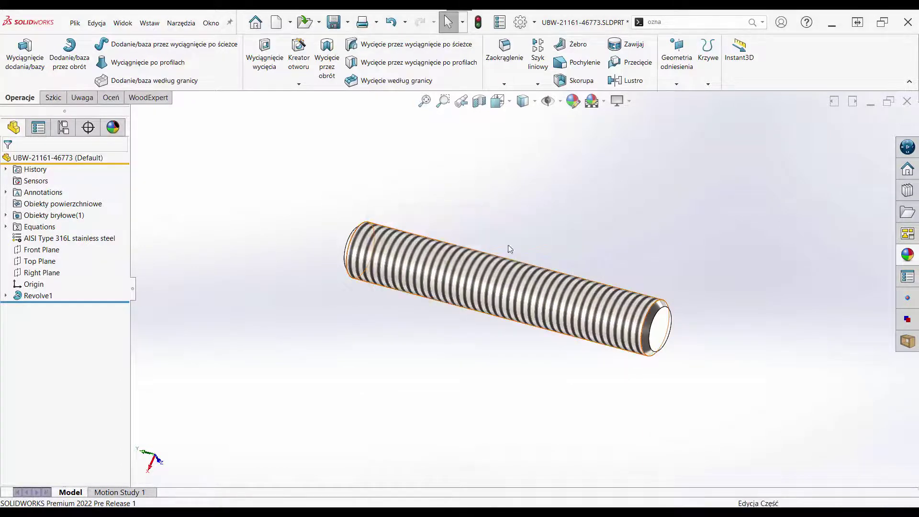
# Rebuild the assembly with the threaded rod, then open the mounting plate part separately
pyautogui.click(100, 80)
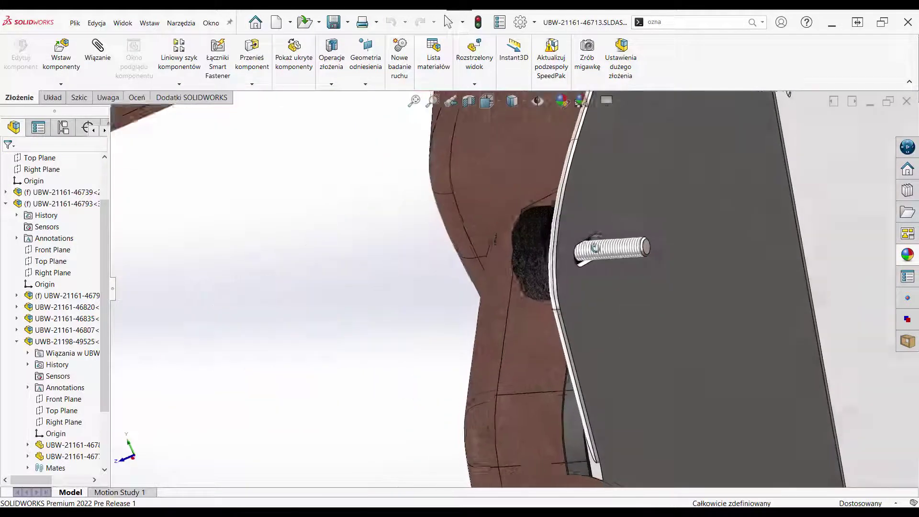
pyautogui.scroll(-5, 618, 247)
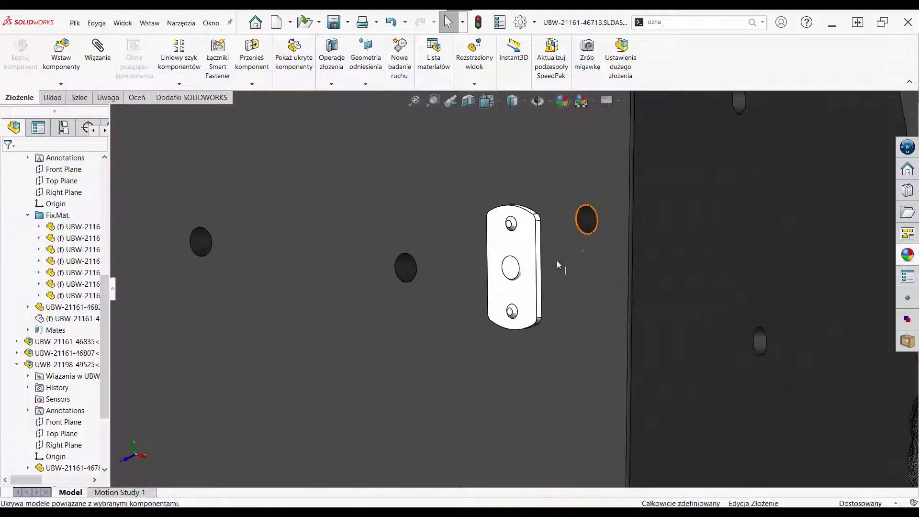
pyautogui.click(530, 252)
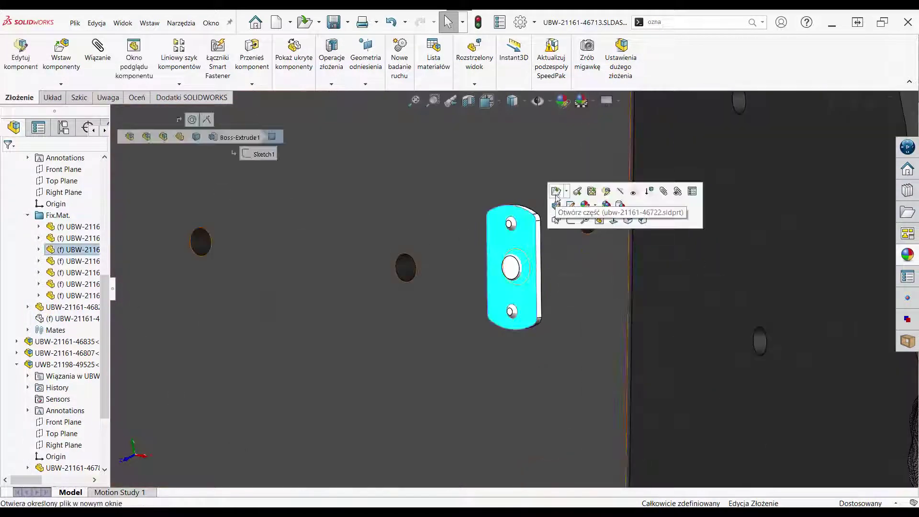
pyautogui.click(556, 189)
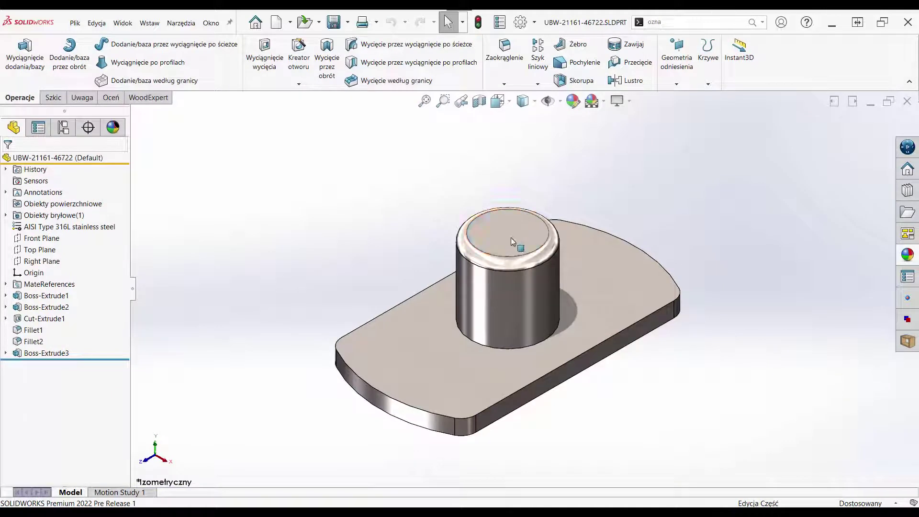
# Add an M3.5x0.6 tapped hole at the centre of the boss's top face
pyautogui.click(512, 242)
pyautogui.click(299, 58)
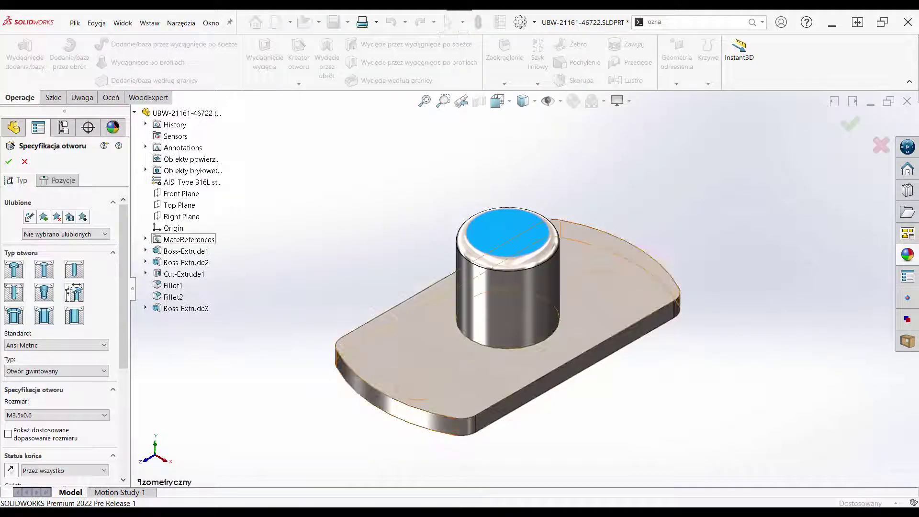
pyautogui.click(498, 249)
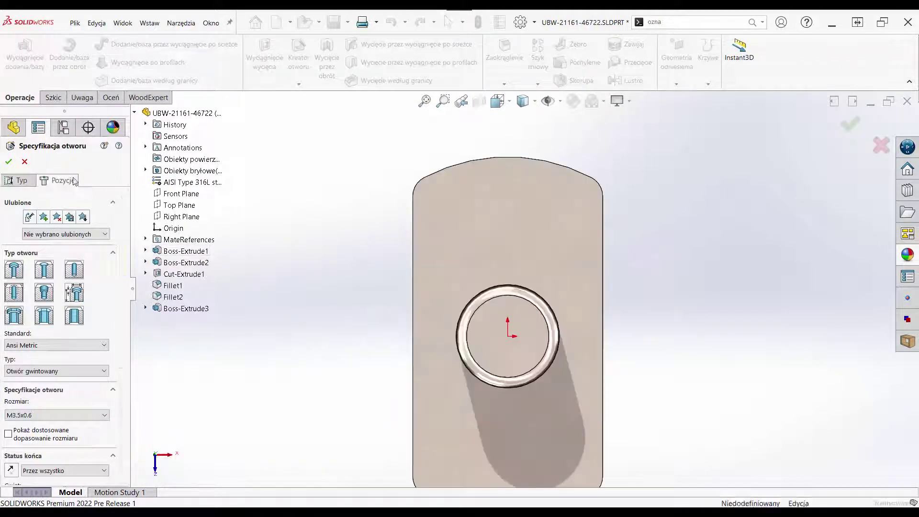
pyautogui.click(7, 163)
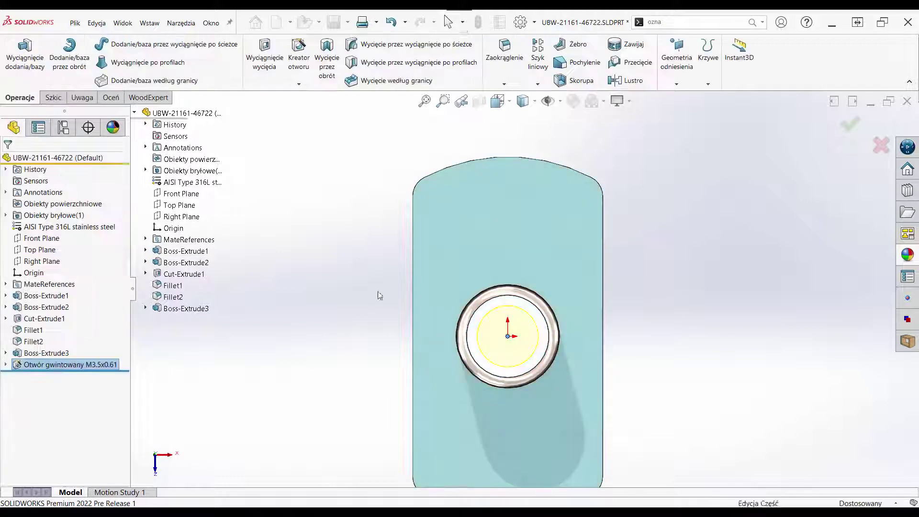
# Close the plate part, saving its changes, and return to the seat assembly
pyautogui.scroll(3, 641, 291)
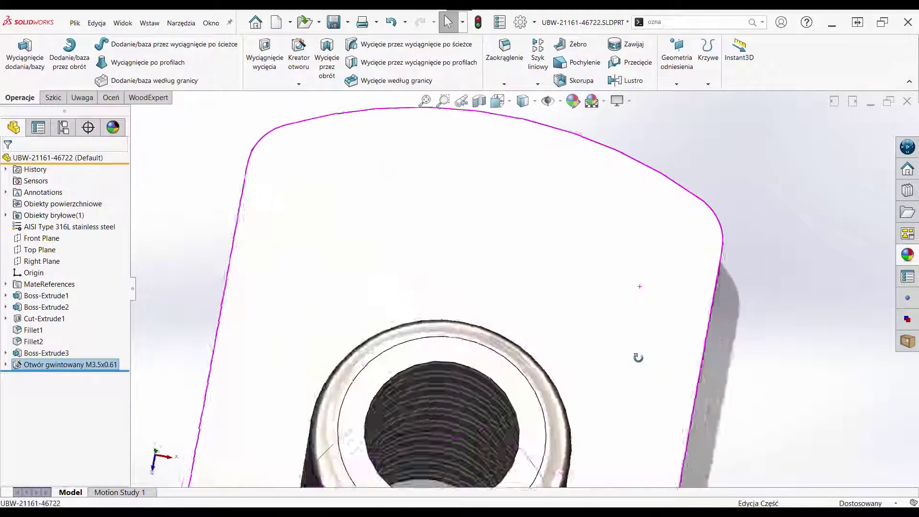
pyautogui.scroll(3, 636, 357)
pyautogui.scroll(2, 648, 373)
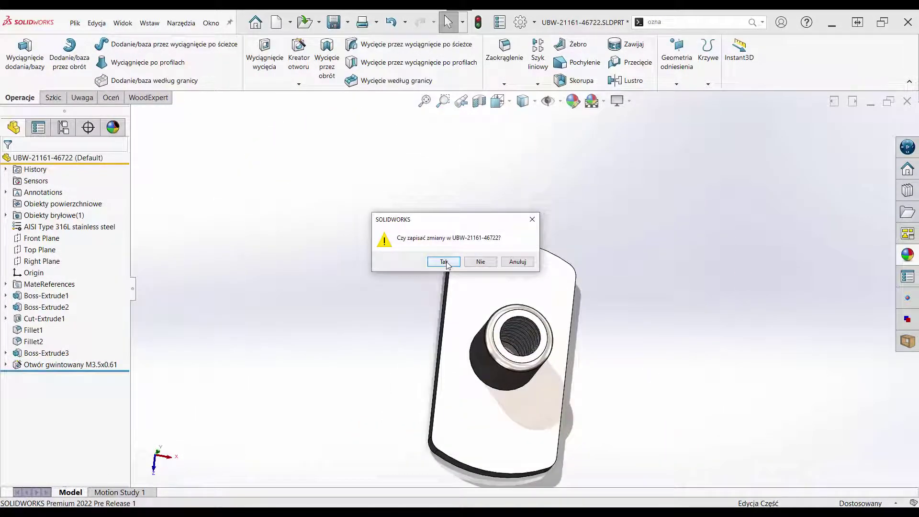
pyautogui.click(439, 260)
pyautogui.press('Return')
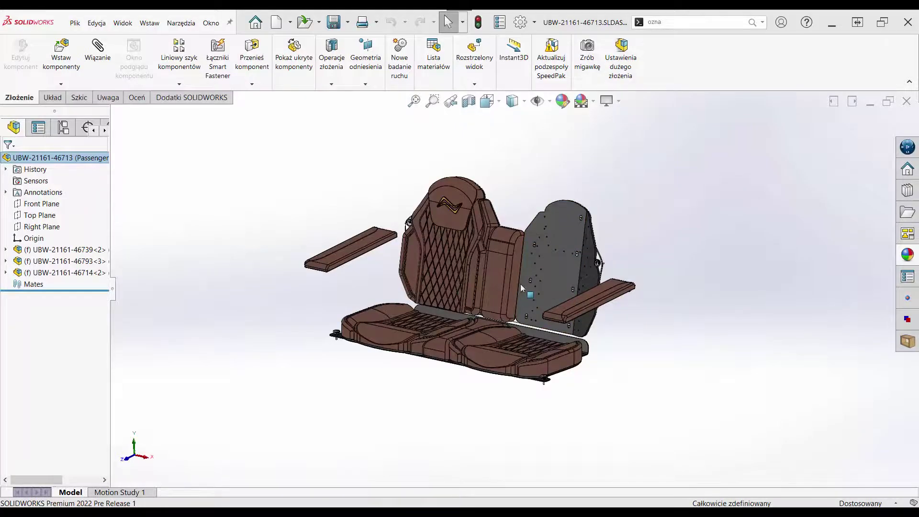
# Zoom in on the seat assembly and enable Shadows In Shaded Mode
pyautogui.scroll(-3, 521, 284)
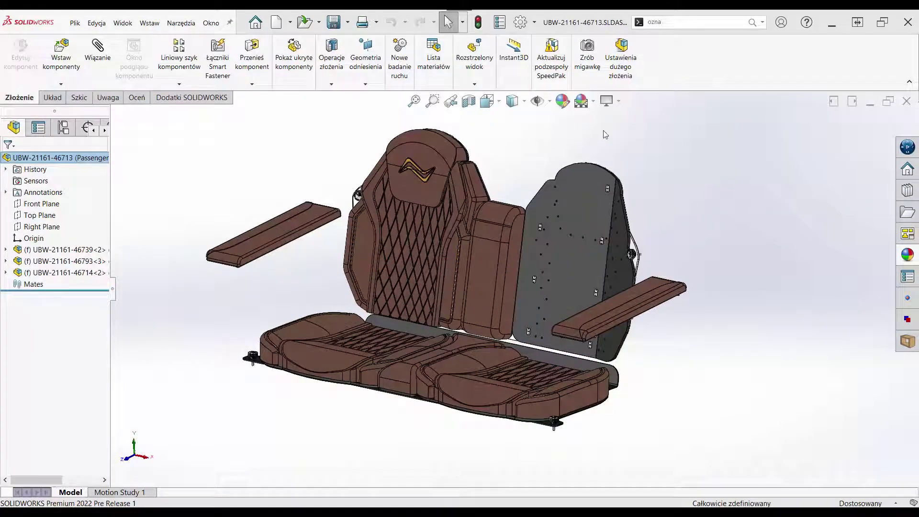
pyautogui.click(619, 106)
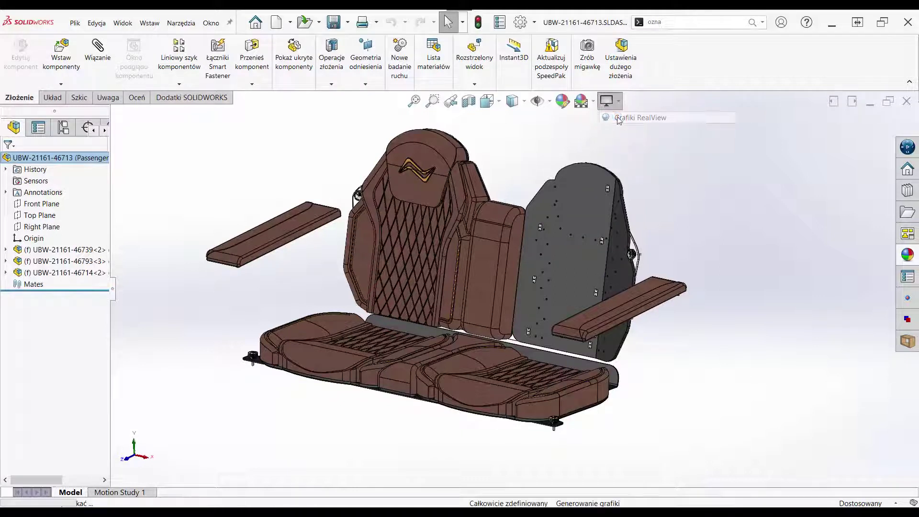
pyautogui.click(617, 106)
pyautogui.click(618, 147)
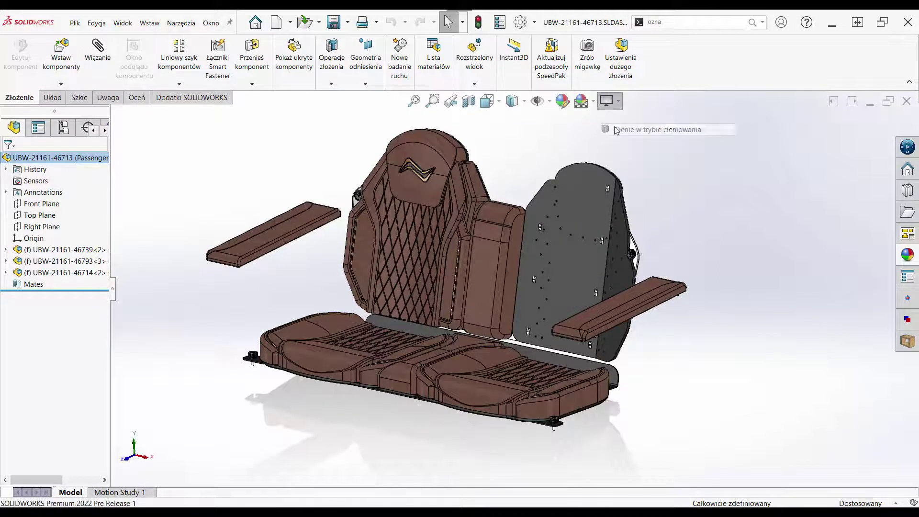